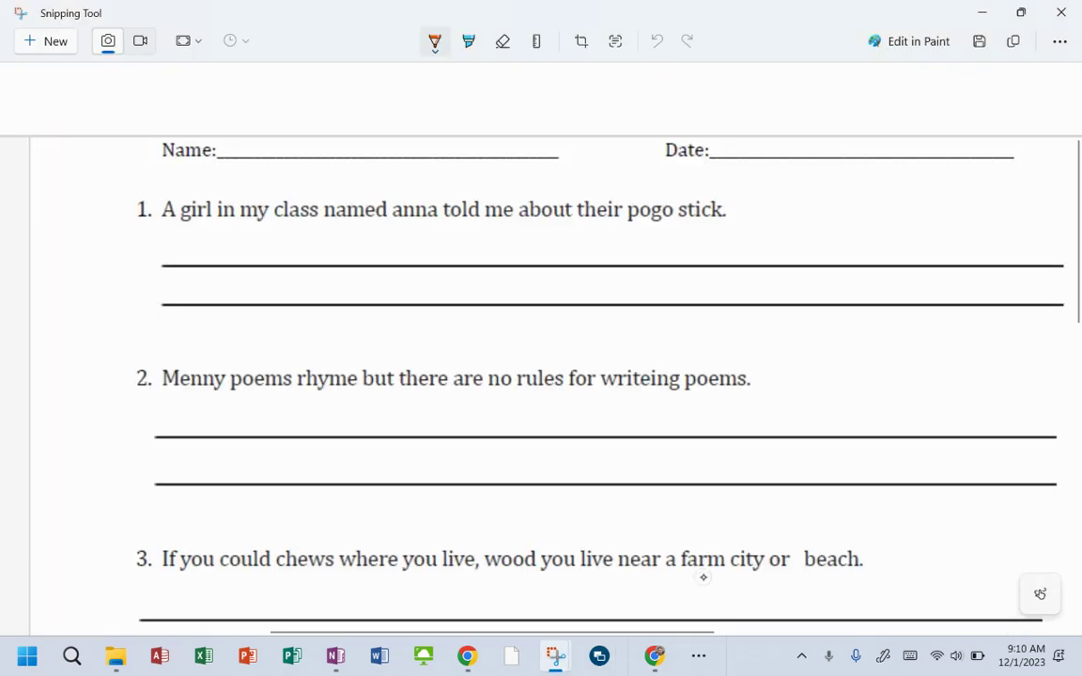
In sentence 1, double-underline the name's lowercase initial, write a capital A above it, and replace "their" with a handwritten "her".
scroll(704, 578, "up", 1)
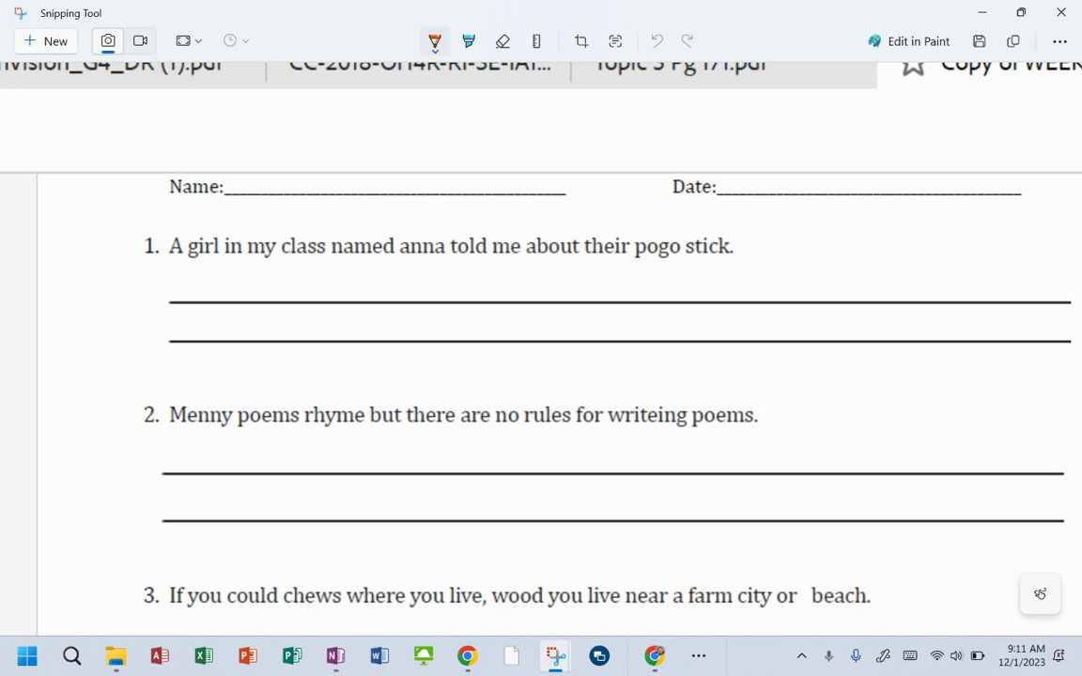
left_click_drag(399, 260, 412, 260)
left_click_drag(399, 265, 411, 270)
mouse_move(404, 212)
left_mouse_down()
mouse_move(398, 239)
mouse_move(410, 239)
left_mouse_up()
left_click_drag(399, 228, 409, 227)
mouse_move(588, 258)
left_mouse_down()
mouse_move(617, 242)
mouse_move(594, 233)
mouse_move(628, 220)
left_mouse_up()
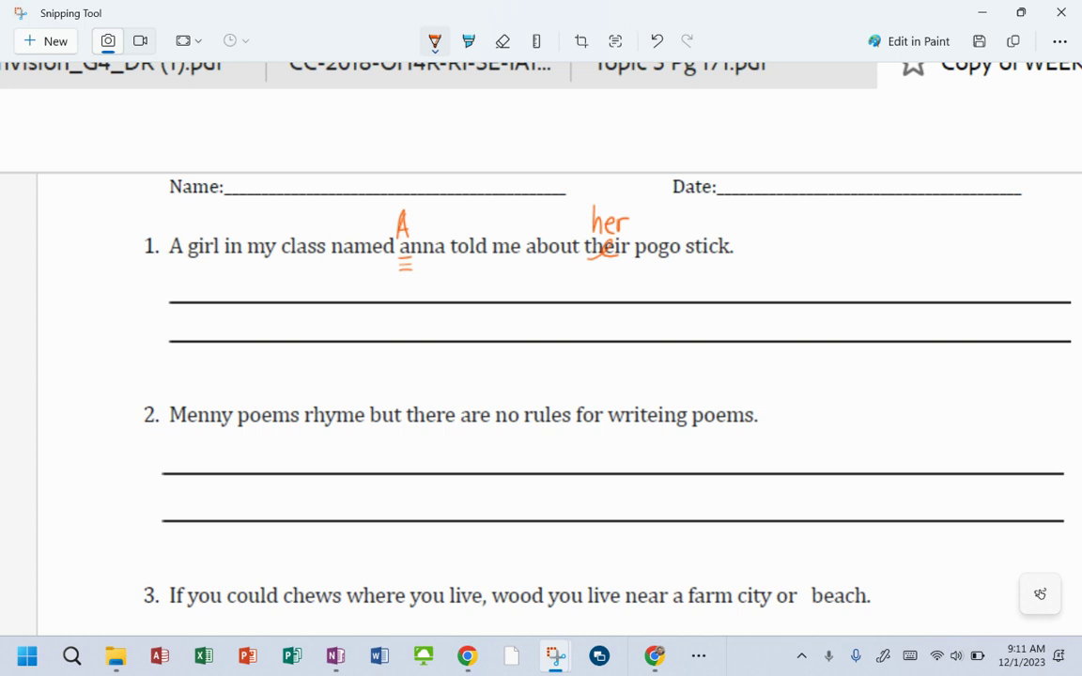
Highlight both corrections in sentence 1 in blue and write the score 2 beside the sentence in orange pen.
left_click(468, 41)
left_click_drag(396, 261, 415, 215)
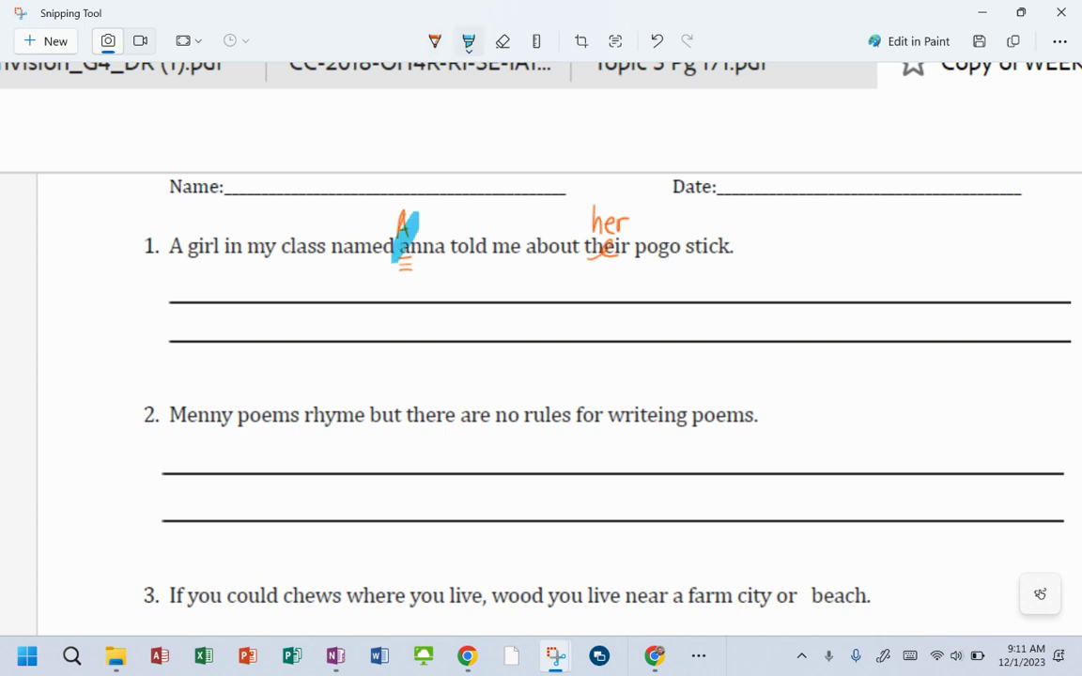
left_click_drag(602, 256, 628, 218)
left_click(434, 40)
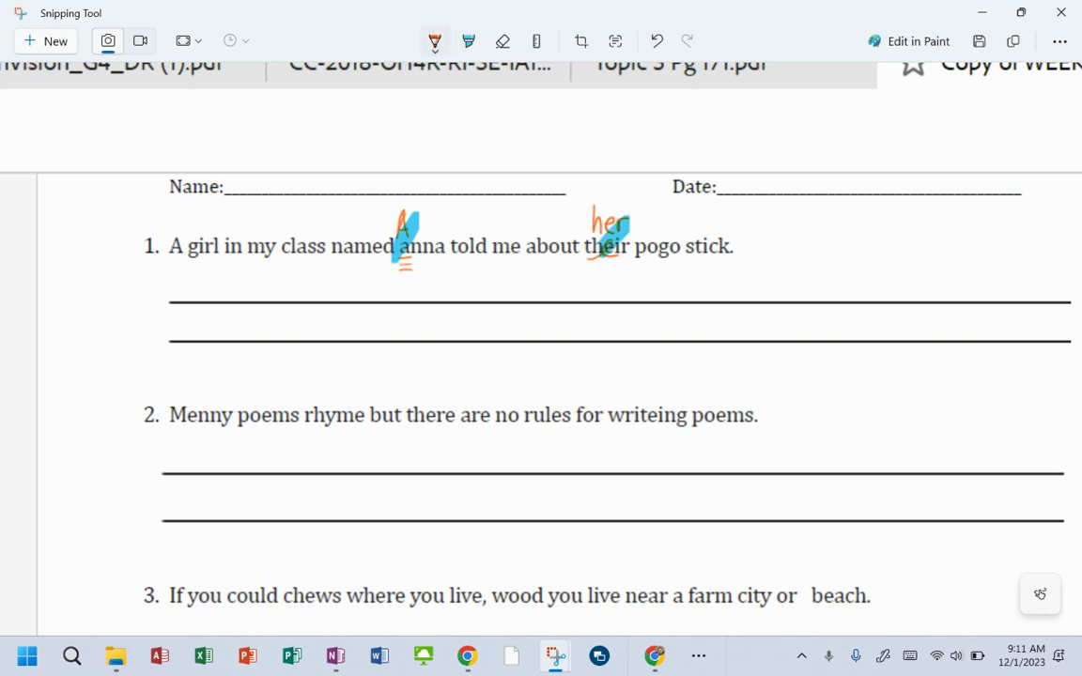
left_click_drag(936, 211, 963, 241)
In sentence 2, circle "Menny" and "writeing", write "Many" and "writing" above them, and add a comma after "rhyme".
scroll(486, 357, "down", 2)
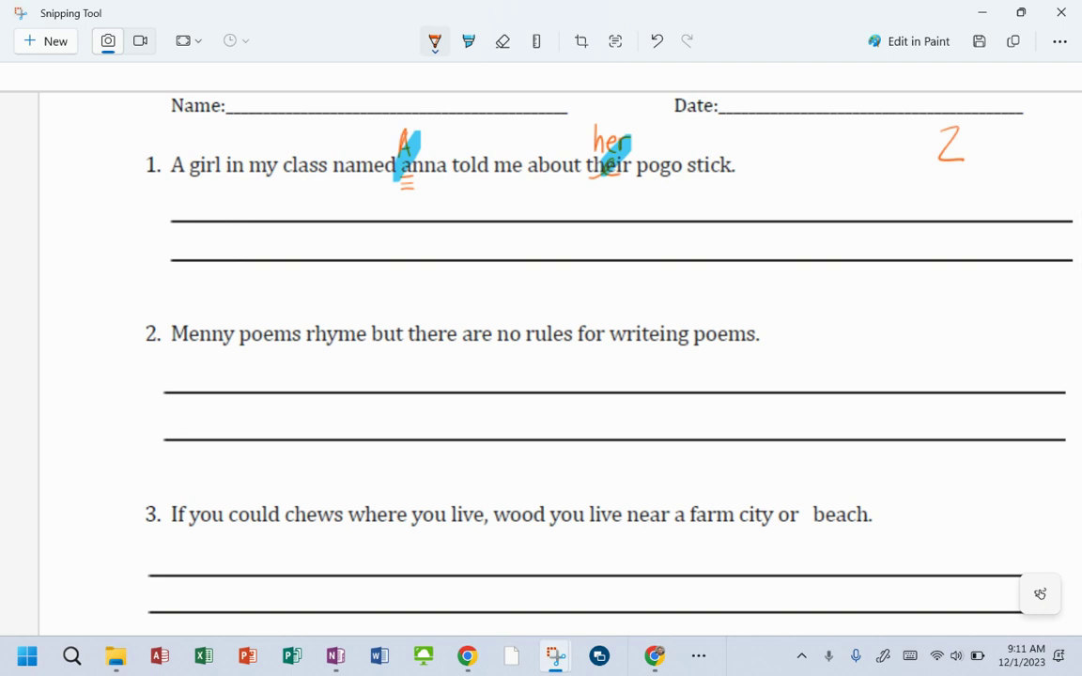
mouse_move(174, 347)
left_mouse_down()
mouse_move(230, 346)
mouse_move(200, 318)
mouse_move(176, 346)
mouse_move(173, 295)
mouse_move(187, 311)
mouse_move(222, 301)
mouse_move(217, 322)
left_mouse_up()
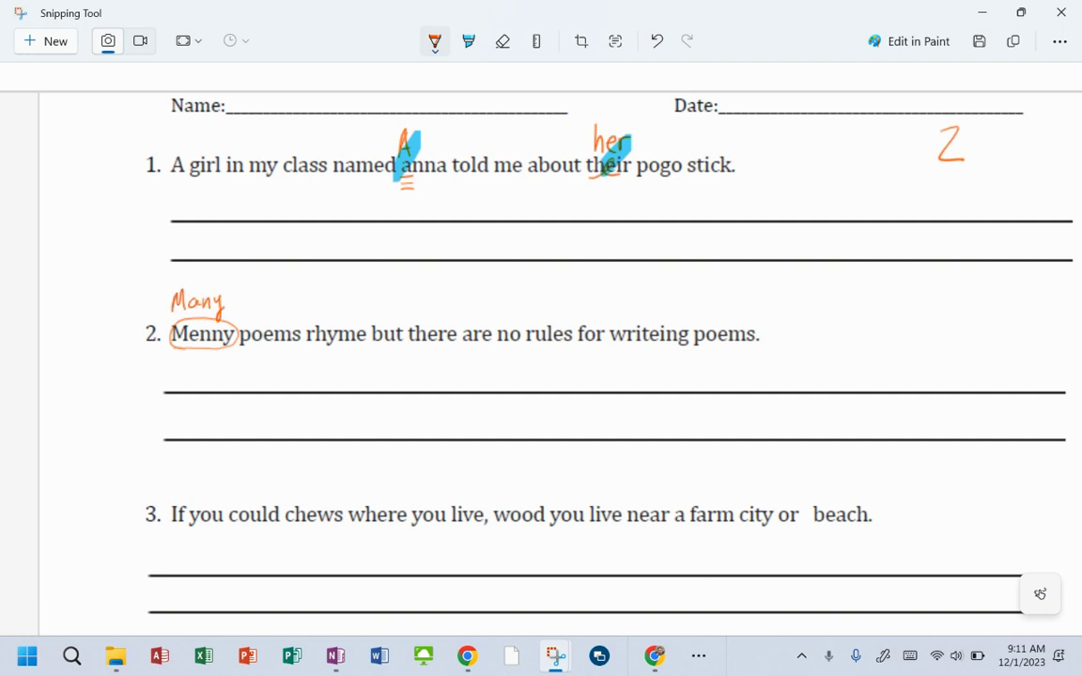
left_click_drag(369, 342, 366, 354)
mouse_move(613, 342)
left_mouse_down()
mouse_move(684, 346)
mouse_move(695, 331)
mouse_move(613, 326)
mouse_move(630, 302)
mouse_move(690, 315)
mouse_move(693, 332)
left_mouse_up()
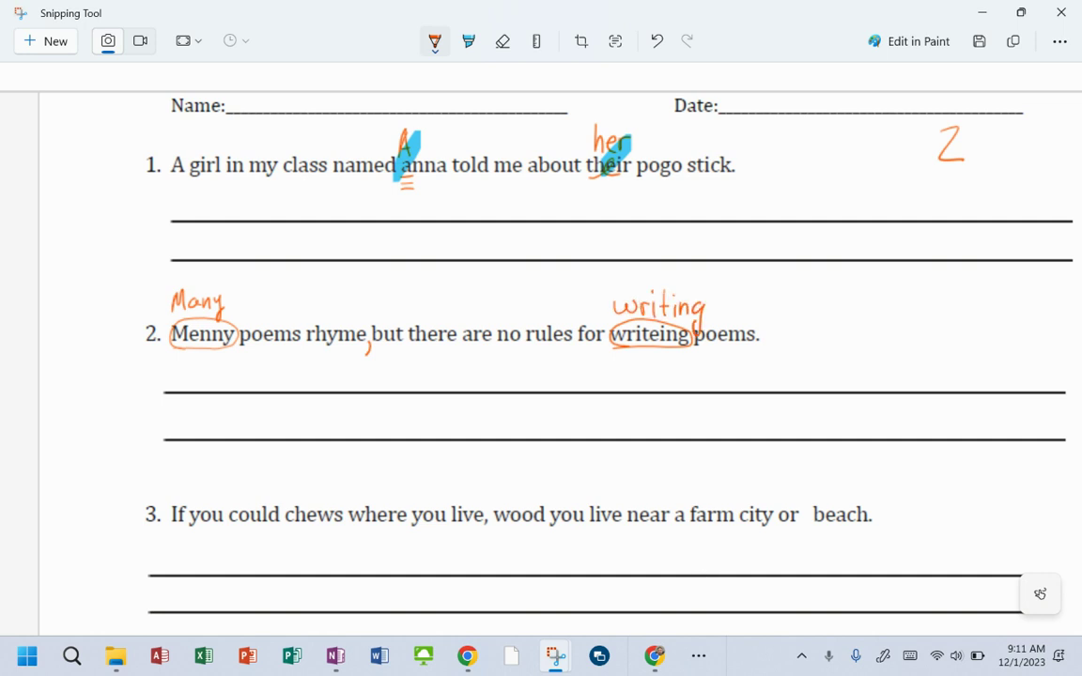
Highlight the two spelling corrections and the comma in sentence 2 in blue, and write the score 3 beside it in orange.
left_click(468, 41)
left_click_drag(226, 299, 201, 347)
left_click_drag(368, 344, 362, 355)
left_click_drag(678, 296, 631, 350)
left_click(435, 41)
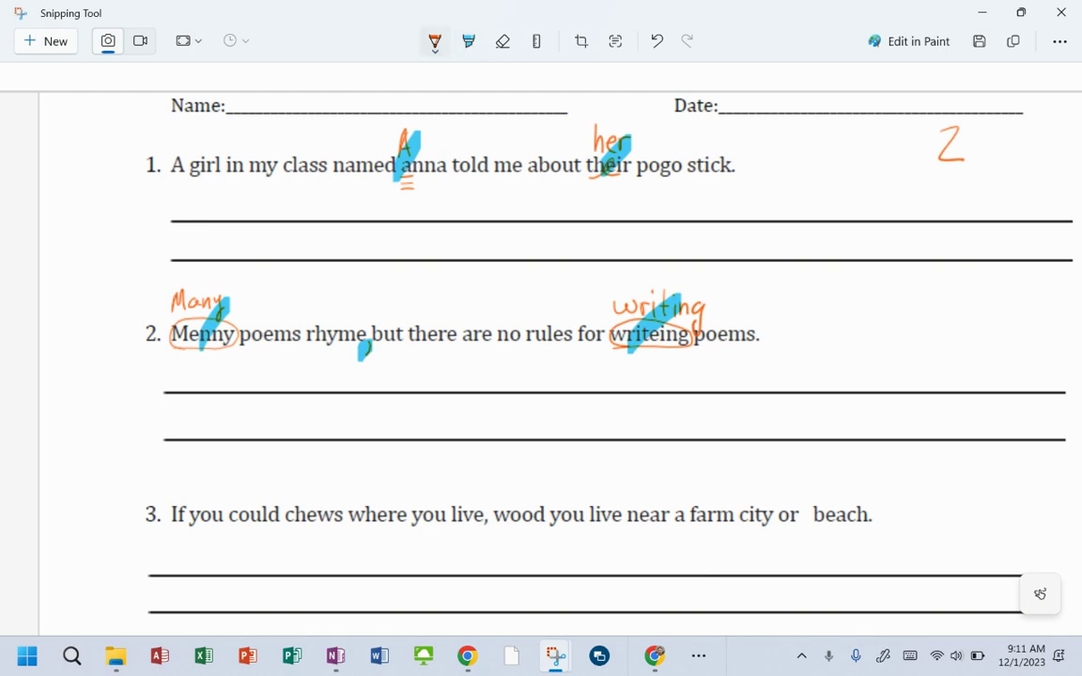
left_click_drag(901, 307, 900, 344)
In sentence 3, circle "chews" and "wood" and write "choose" and "would" above them.
scroll(542, 338, "down", 3)
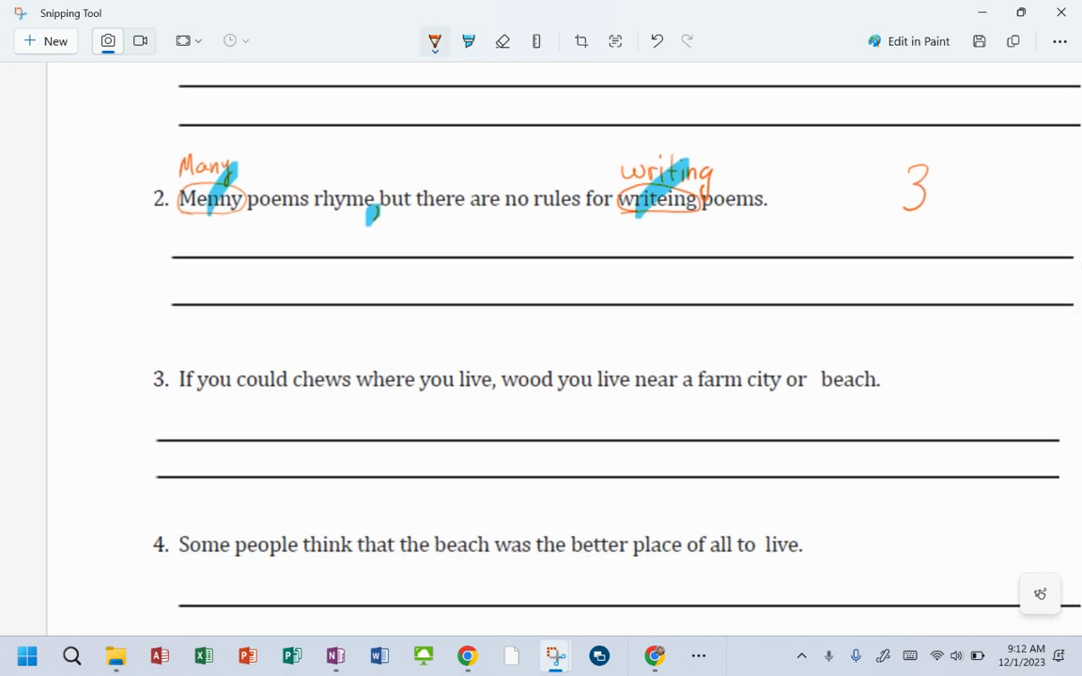
scroll(541, 338, "down", 2)
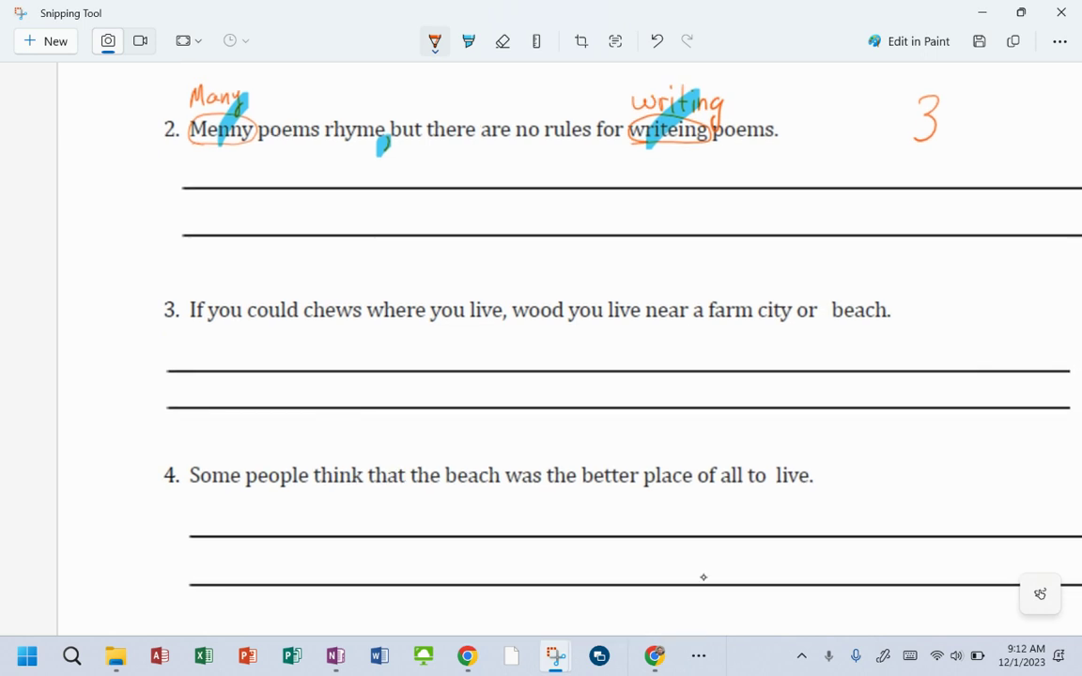
mouse_move(306, 320)
left_mouse_down()
mouse_move(364, 316)
mouse_move(304, 302)
mouse_move(324, 324)
left_mouse_up()
mouse_move(316, 272)
left_mouse_down()
mouse_move(304, 288)
mouse_move(331, 288)
left_mouse_up()
left_click_drag(340, 277, 379, 288)
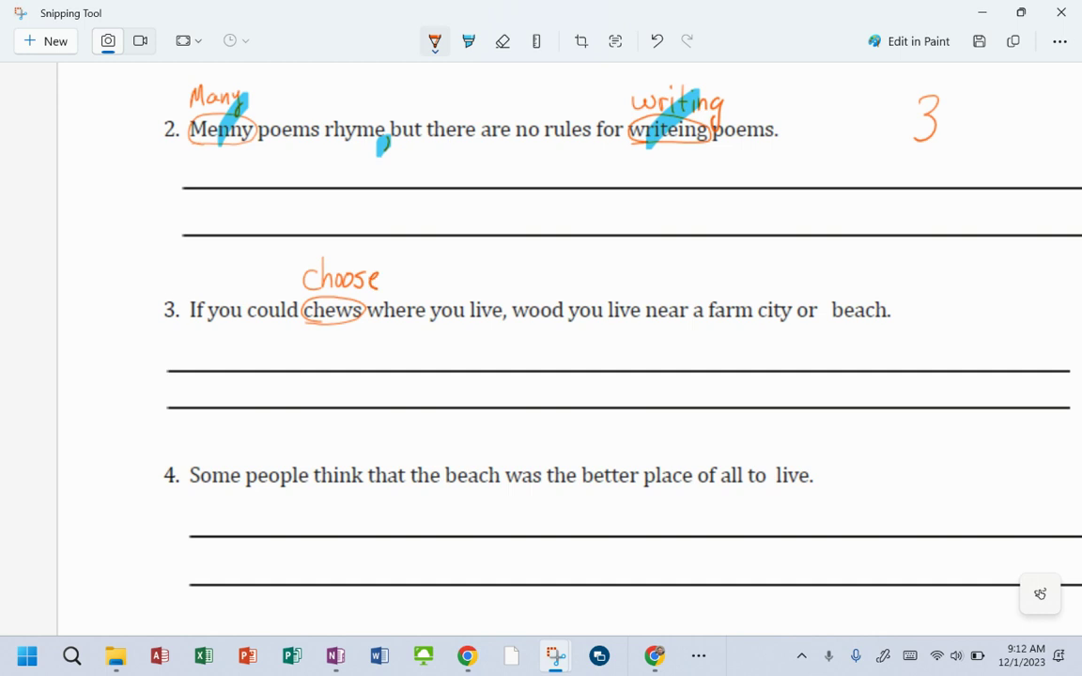
mouse_move(514, 322)
left_mouse_down()
mouse_move(540, 323)
mouse_move(565, 306)
mouse_move(510, 310)
mouse_move(534, 274)
mouse_move(590, 287)
left_mouse_up()
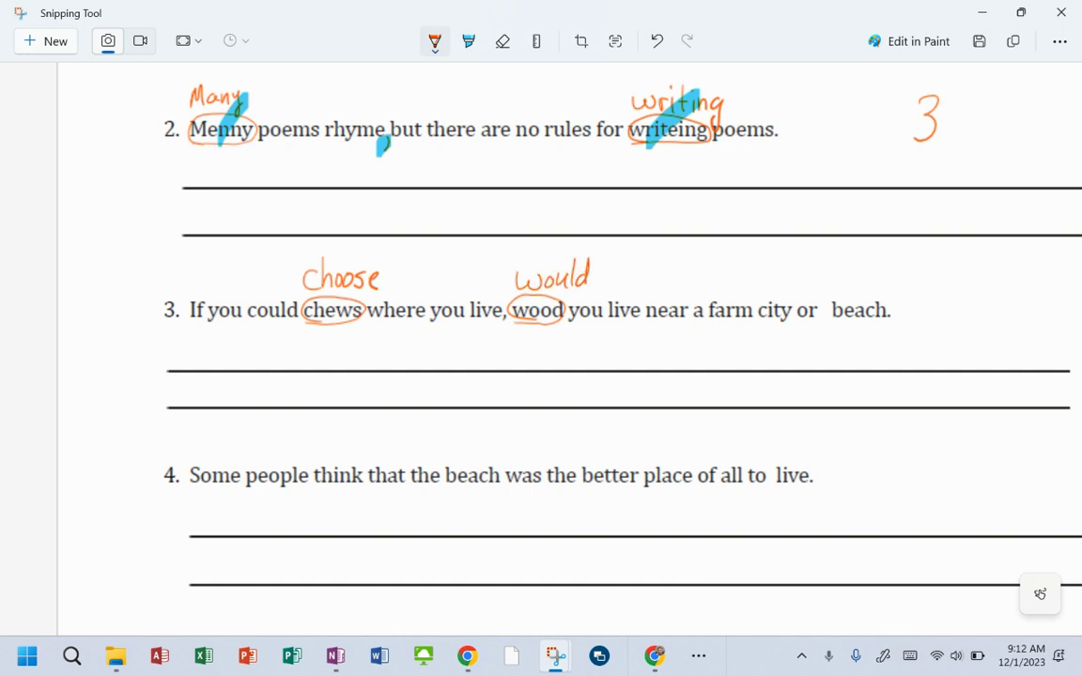
Add commas after "farm" and "city" in sentence 3, mark out its final period, and draw a circled question mark.
left_click_drag(794, 318, 792, 331)
left_click_drag(756, 315, 754, 327)
mouse_move(887, 319)
left_mouse_down()
mouse_move(917, 304)
mouse_move(937, 321)
left_mouse_up()
left_click(917, 318)
Highlight all the word and punctuation corrections in sentence 3 in blue and write the score 5 beside it in orange.
left_click(469, 42)
left_click_drag(322, 324, 355, 270)
left_click_drag(539, 321, 562, 272)
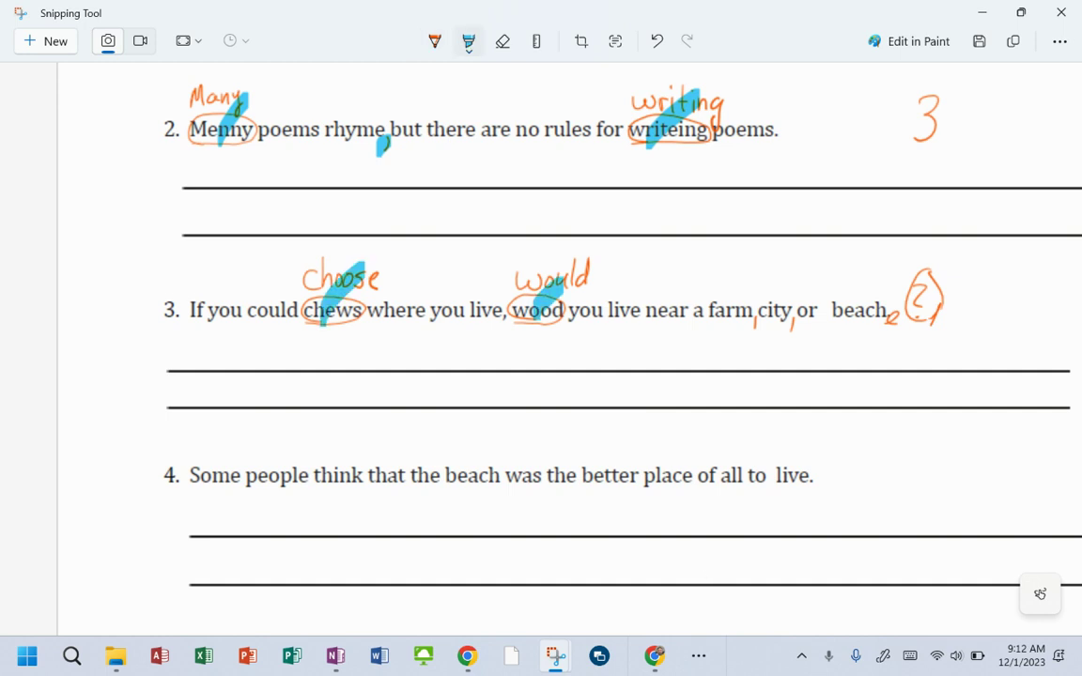
mouse_move(744, 329)
left_mouse_down()
mouse_move(754, 316)
mouse_move(792, 313)
left_mouse_up()
left_click_drag(896, 306, 948, 295)
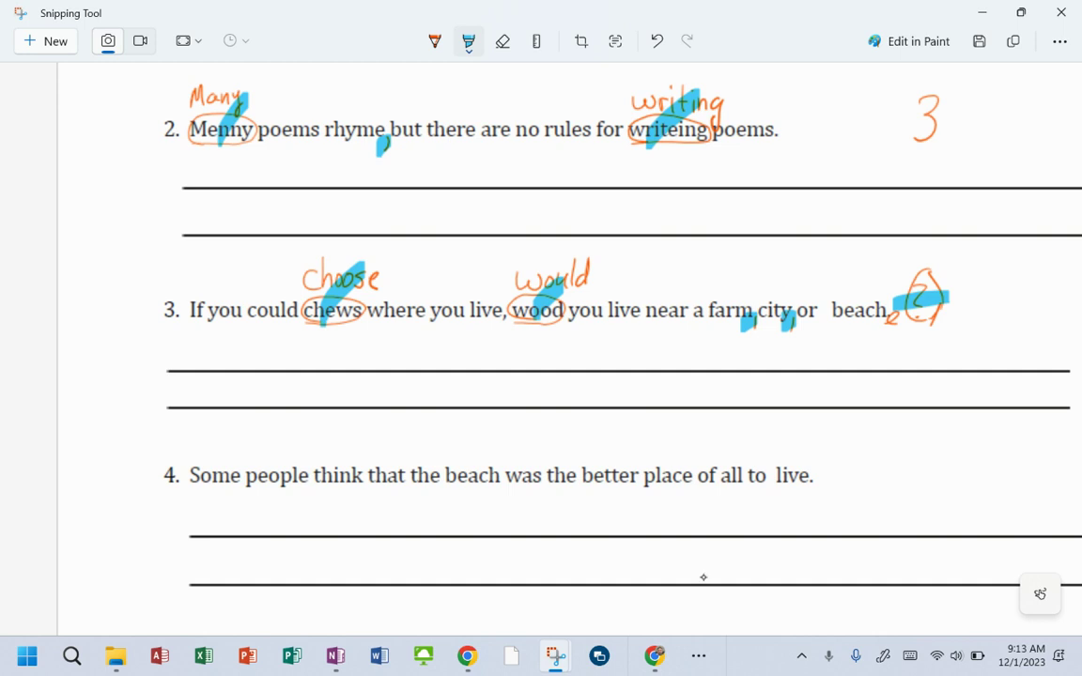
left_click(435, 40)
mouse_move(1013, 277)
left_mouse_down()
mouse_move(1030, 274)
mouse_move(1001, 311)
left_mouse_up()
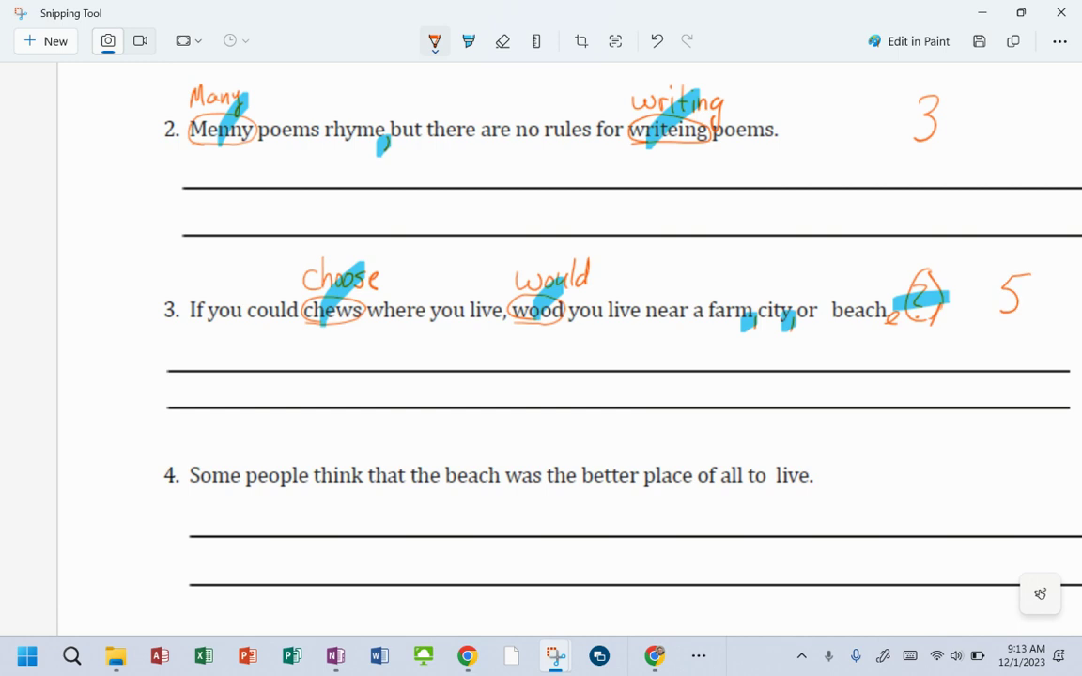
In sentence 4, mark "better" and "was" as errors and write "best" and "is" above them.
scroll(564, 338, "down", 3)
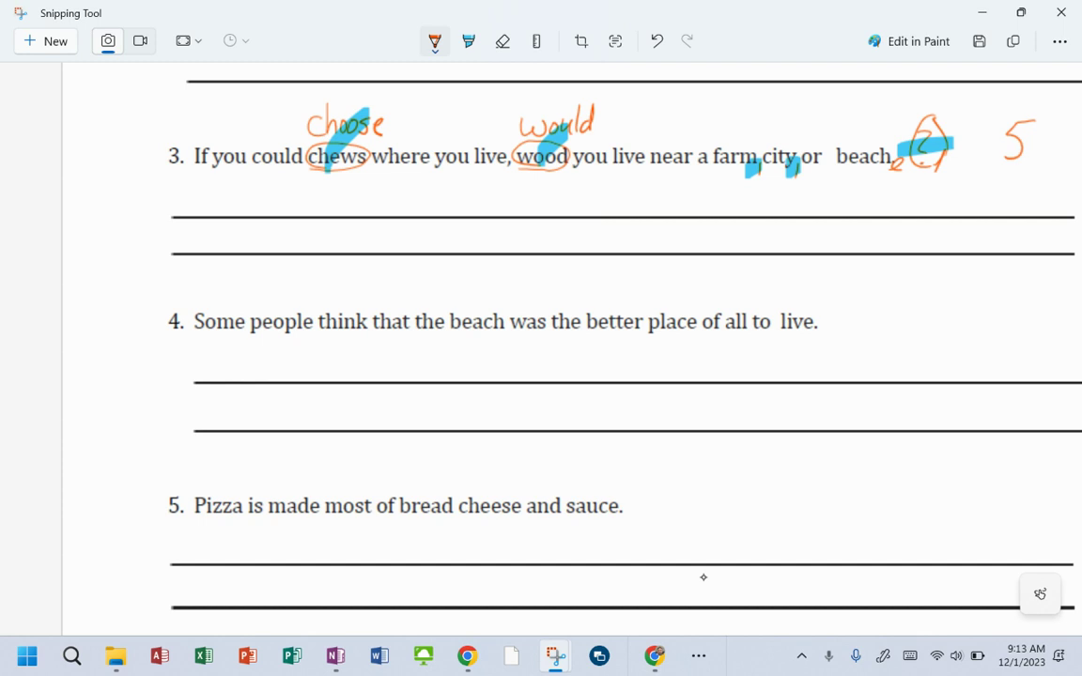
mouse_move(594, 327)
left_mouse_down()
mouse_move(625, 331)
mouse_move(601, 310)
mouse_move(620, 334)
left_mouse_up()
mouse_move(601, 275)
left_mouse_down()
mouse_move(603, 306)
mouse_move(647, 303)
left_mouse_up()
left_click_drag(638, 286, 661, 282)
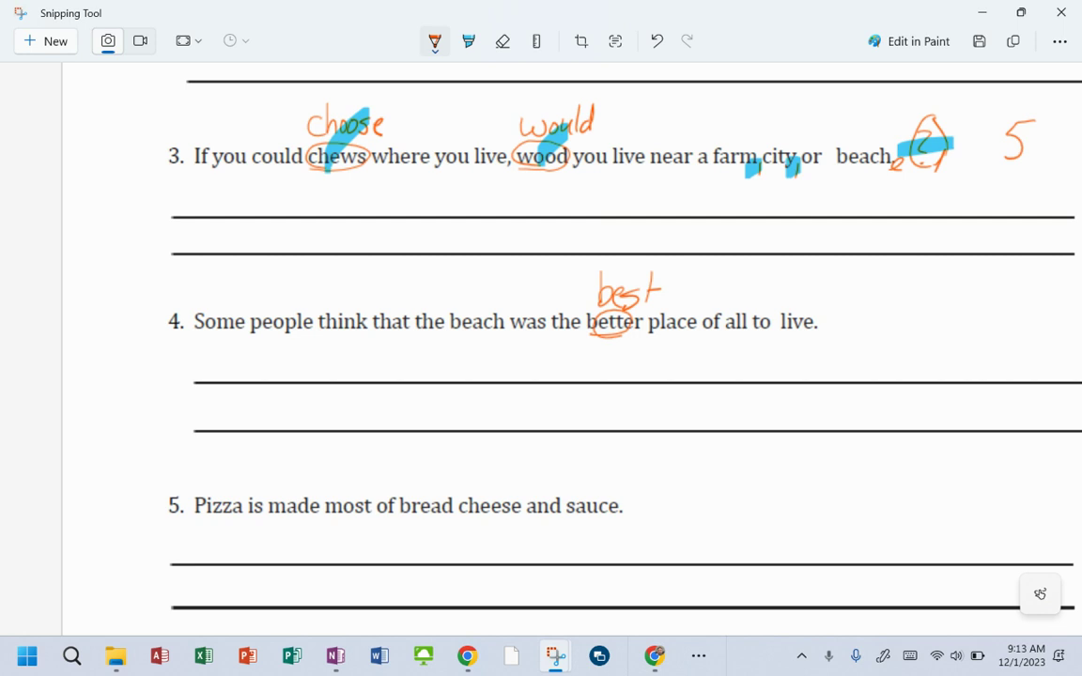
mouse_move(516, 333)
left_mouse_down()
mouse_move(532, 316)
mouse_move(542, 327)
left_mouse_up()
left_click(522, 278)
left_click_drag(542, 289, 528, 305)
Highlight the "is" and "best" corrections in sentence 4 in blue and write the score 2 beside the sentence in orange.
left_click(469, 40)
left_click_drag(548, 301, 517, 337)
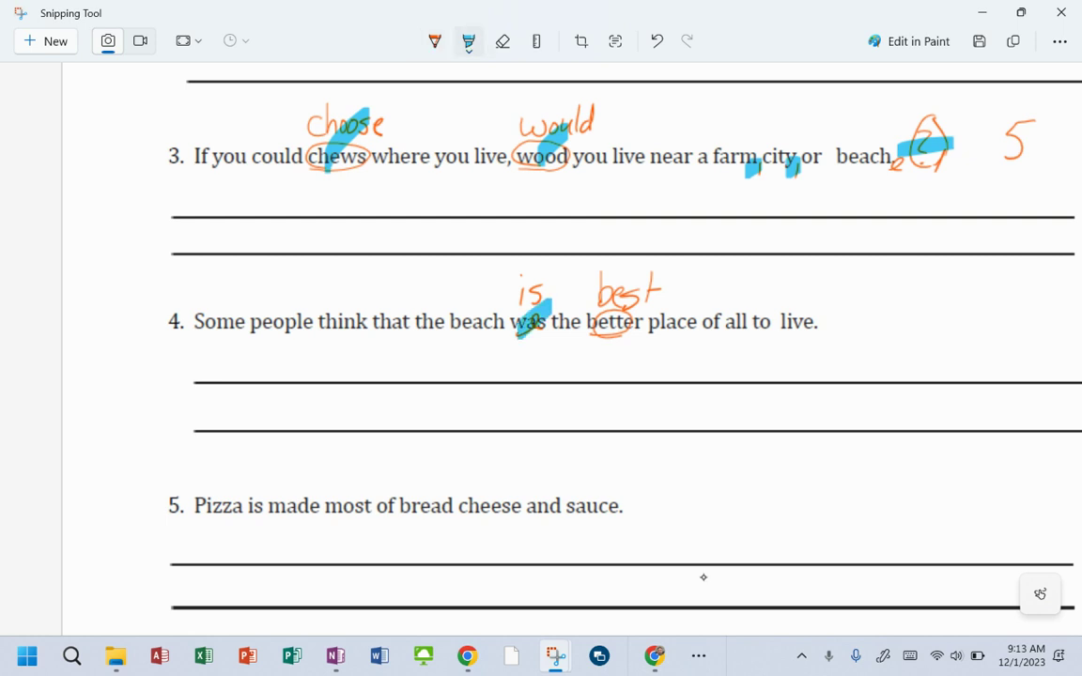
left_click_drag(630, 293, 604, 333)
left_click(435, 40)
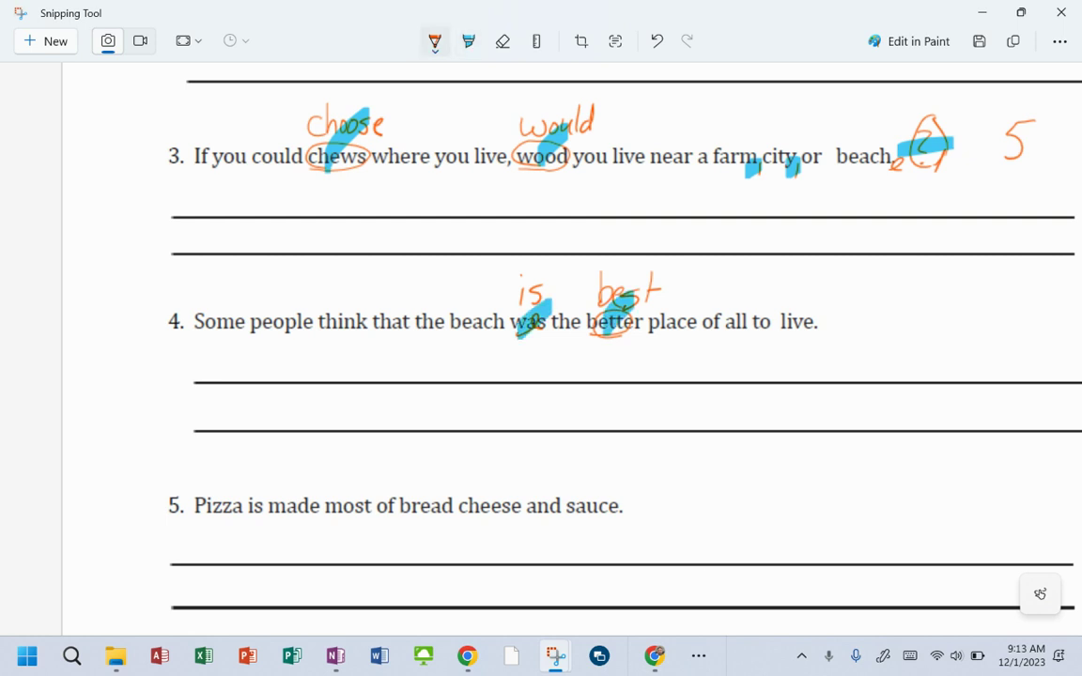
left_click_drag(978, 299, 1005, 323)
In sentence 5, mark "most", write "mostly" above it, and add commas after "bread" and "cheese".
scroll(702, 576, "down", 3)
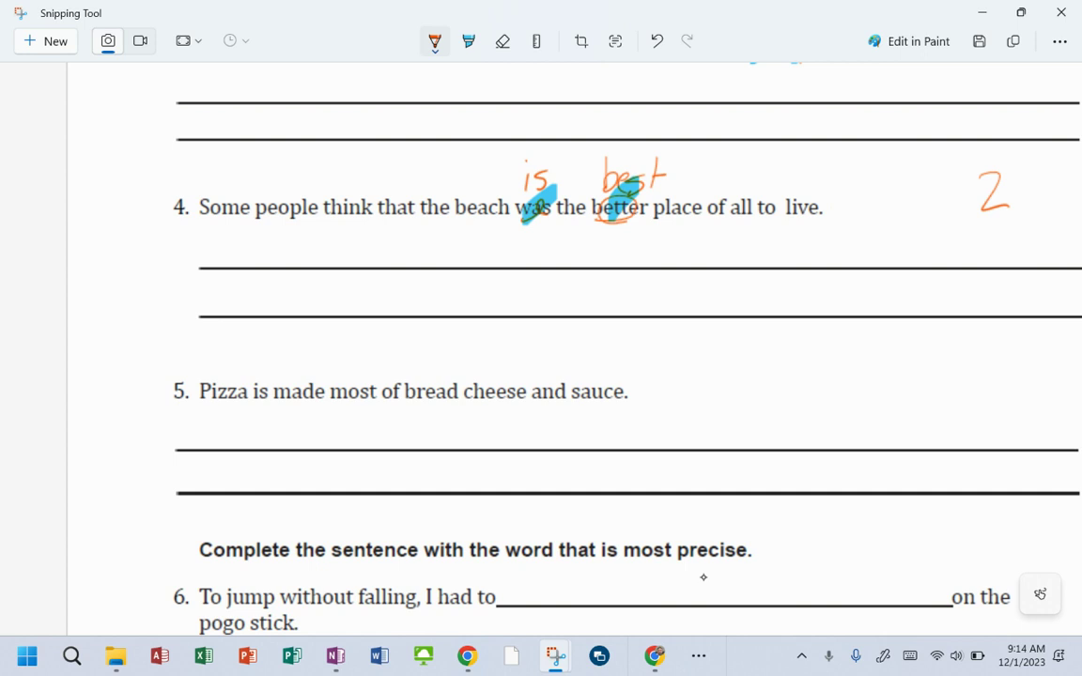
mouse_move(354, 382)
left_mouse_down()
mouse_move(339, 404)
mouse_move(356, 406)
mouse_move(340, 361)
mouse_move(350, 374)
mouse_move(360, 360)
mouse_move(380, 374)
left_mouse_up()
left_click_drag(373, 357, 404, 375)
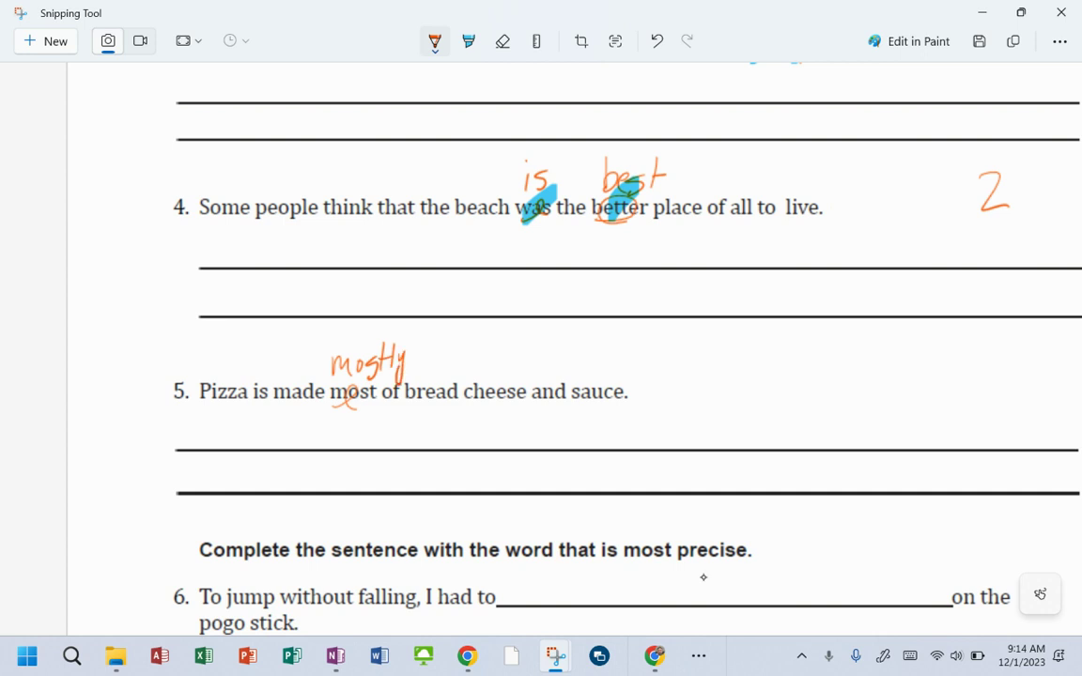
left_click_drag(461, 394, 459, 404)
left_click_drag(533, 395, 529, 407)
Highlight the "mostly" correction and both commas in sentence 5 in blue, and write the score 3 beside it in orange.
key("ctrl+h")
left_click_drag(345, 406, 385, 346)
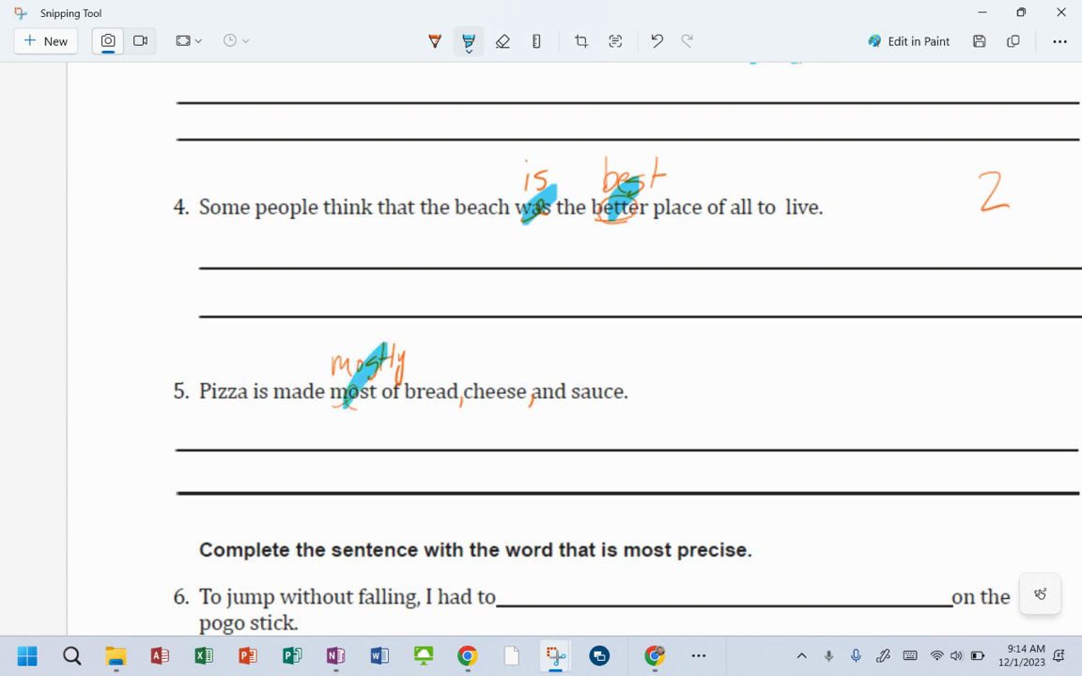
left_click_drag(456, 398, 458, 414)
mouse_move(530, 398)
left_mouse_down()
mouse_move(533, 413)
mouse_move(540, 395)
left_mouse_up()
key("ctrl+p")
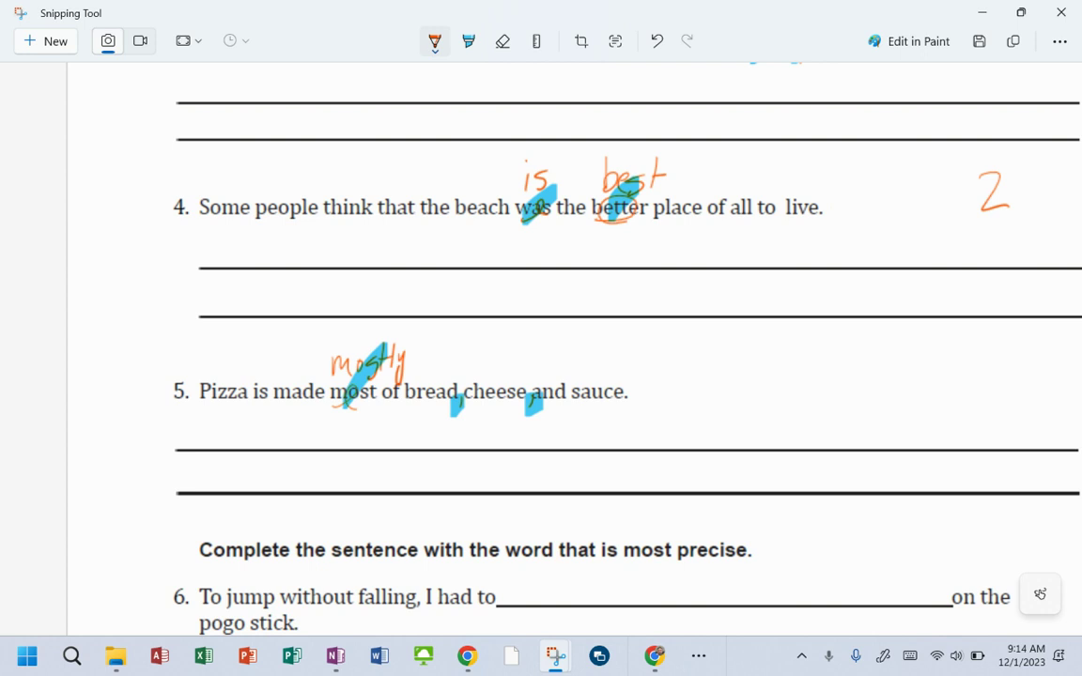
left_click(434, 40)
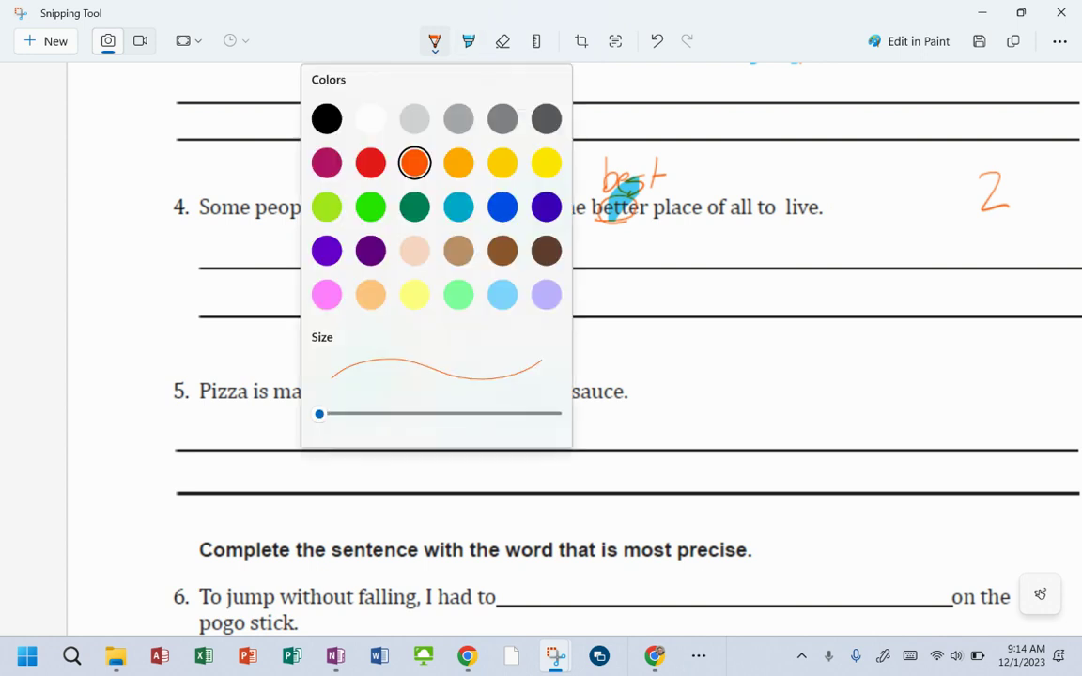
left_click(703, 576)
mouse_move(977, 369)
left_mouse_down()
mouse_move(997, 390)
mouse_move(975, 411)
left_mouse_up()
Write the score 1 beside question 6 and circle "balance" as its answer.
scroll(703, 577, "down", 4)
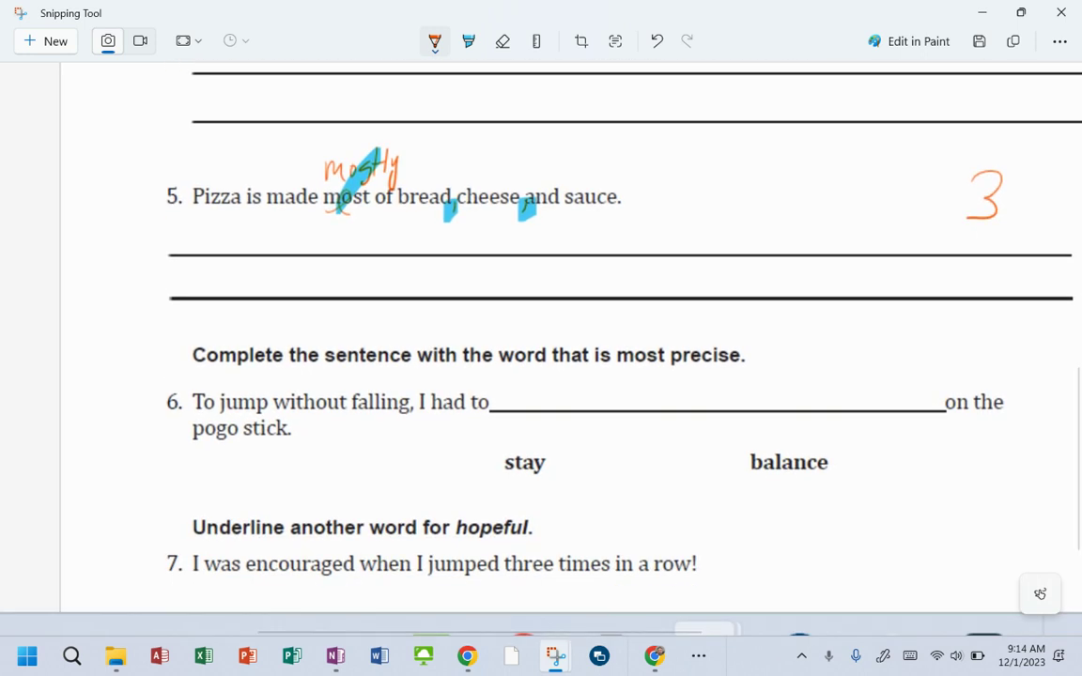
left_click_drag(1031, 383, 1022, 425)
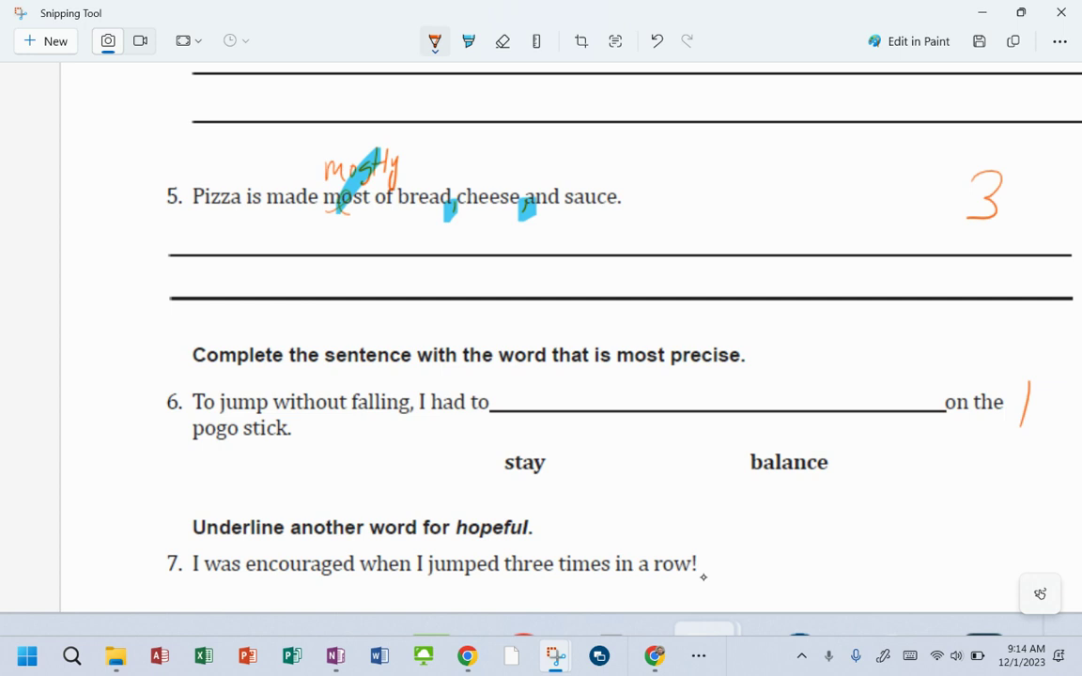
left_click_drag(780, 438, 710, 481)
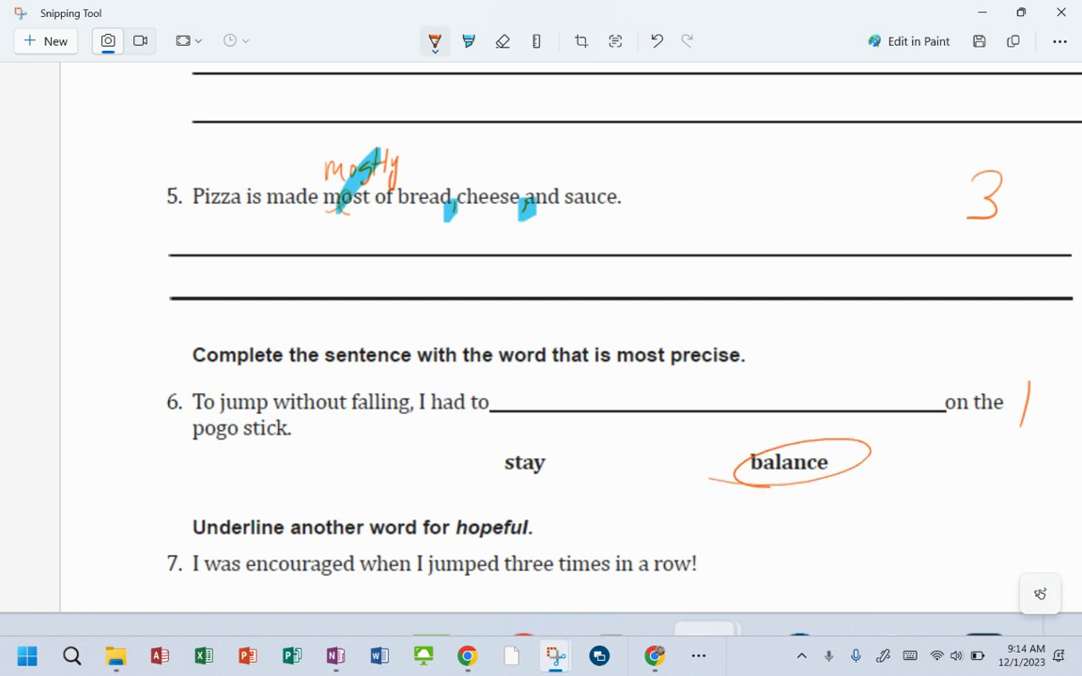
For question 7, underline "hopeful" in the instruction and "encouraged" in the sentence, and write the score 1 beside it.
scroll(489, 310, "down", 1)
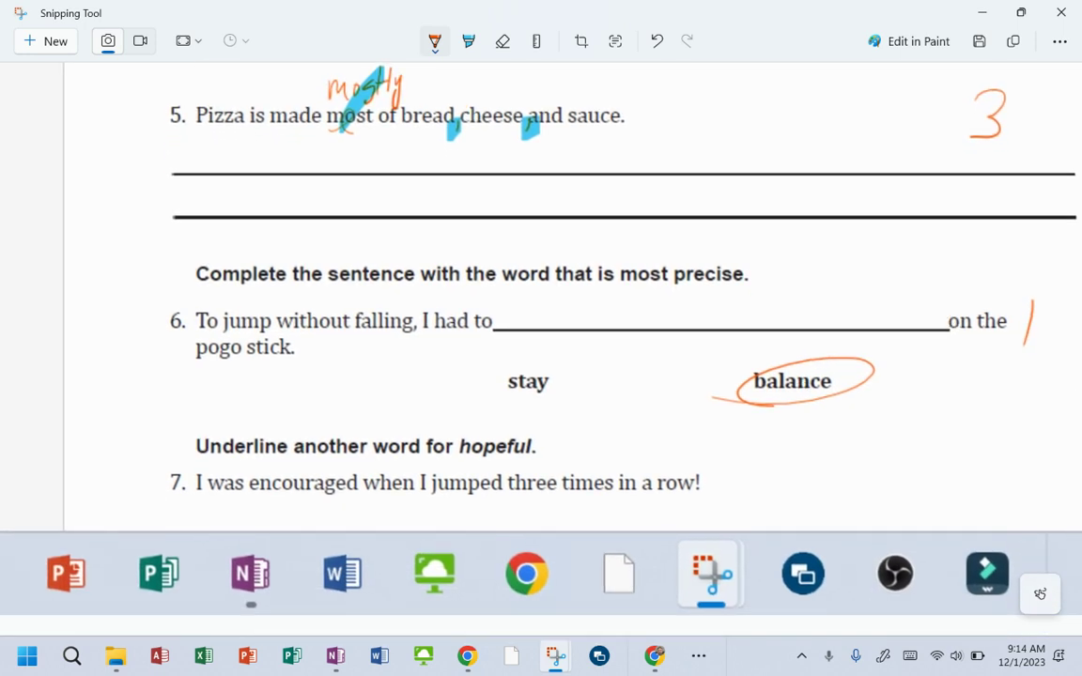
left_click_drag(461, 463, 534, 456)
left_click_drag(260, 501, 355, 503)
left_click_drag(955, 458, 950, 512)
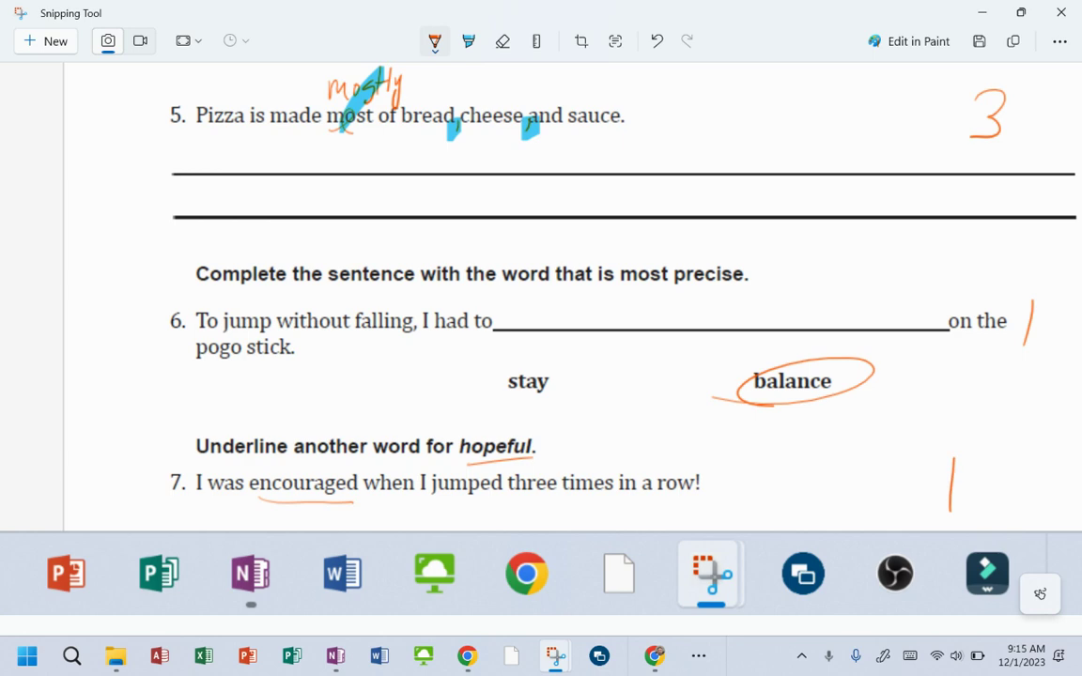
Review the marked-up worksheet as a whole, and switch to the unmarked Week 13 quiz in Chrome.
scroll(541, 310, "up", 1)
scroll(541, 310, "down", 4, "ctrl")
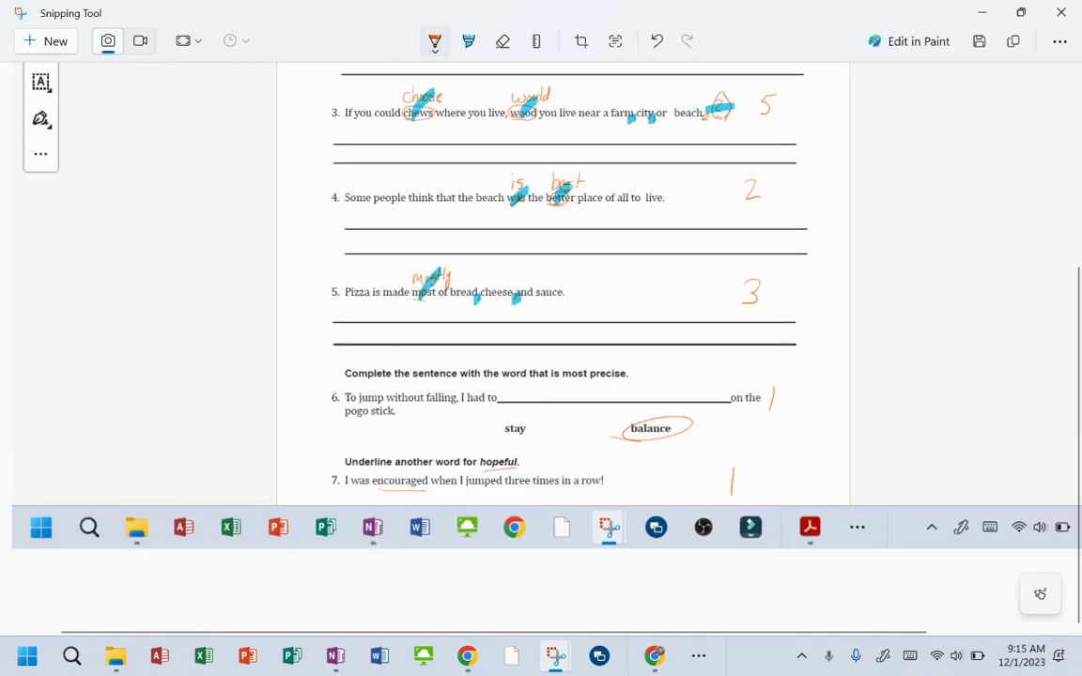
scroll(541, 310, "up", 3)
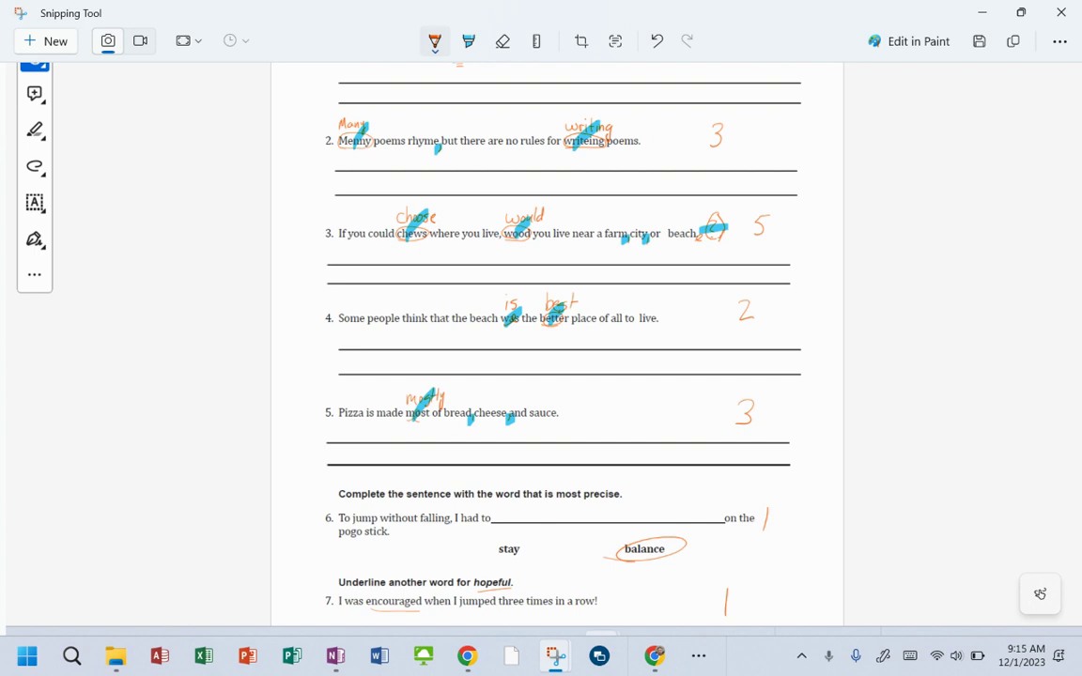
key("alt+Tab")
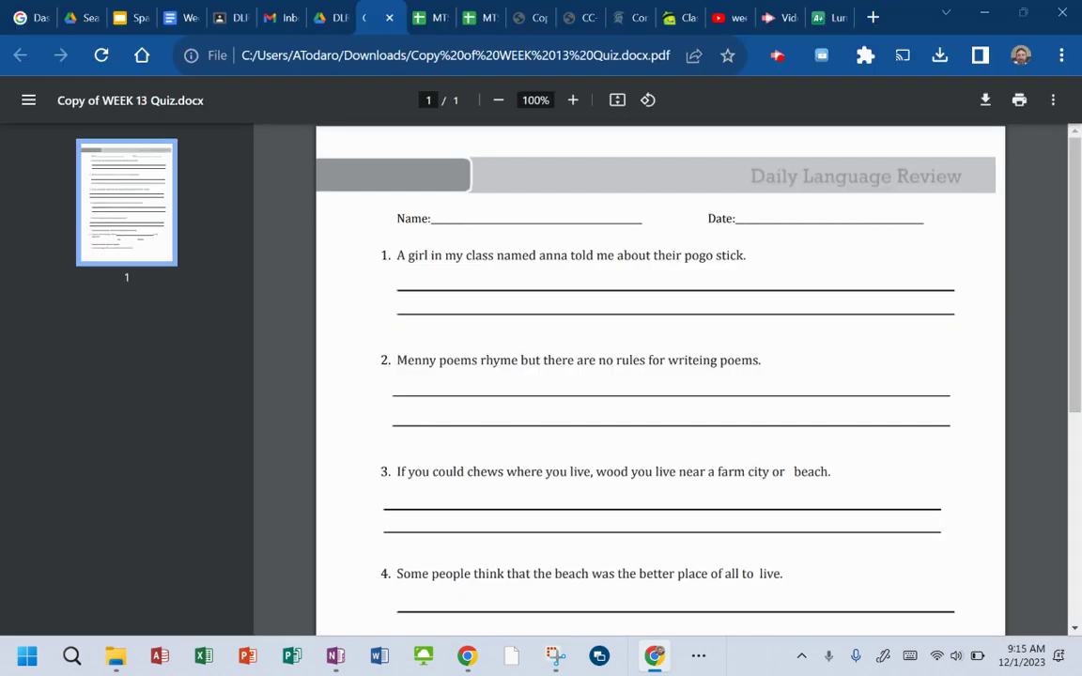